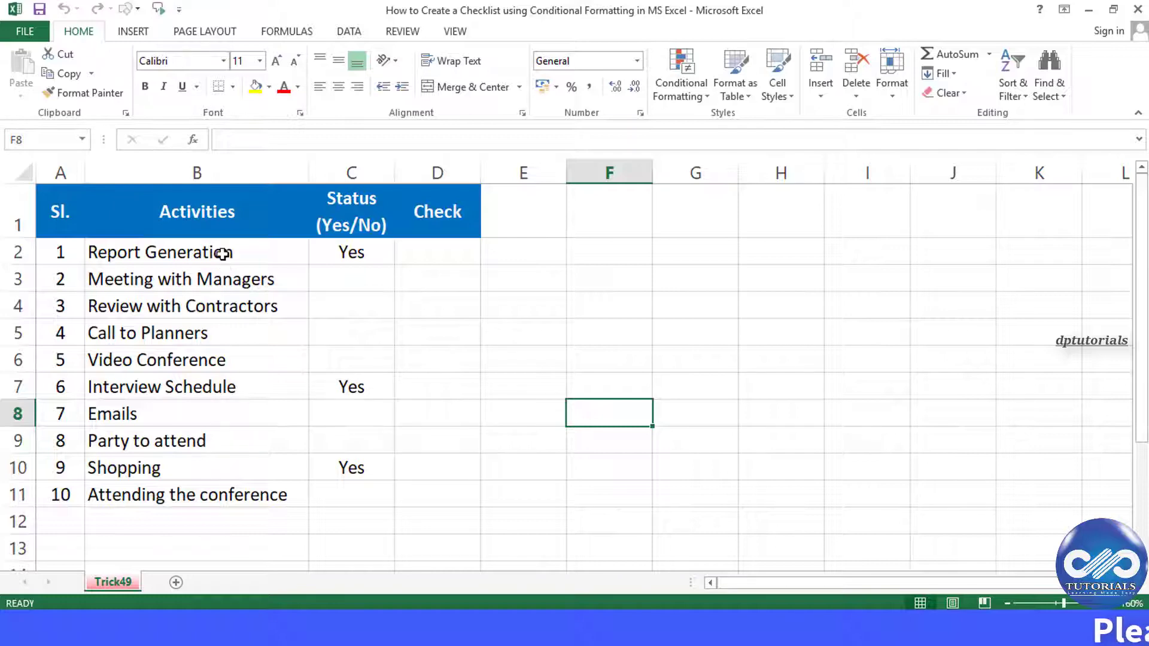
Set the statuses in C3 and C4 to No
left_click_drag(220, 251, 220, 493)
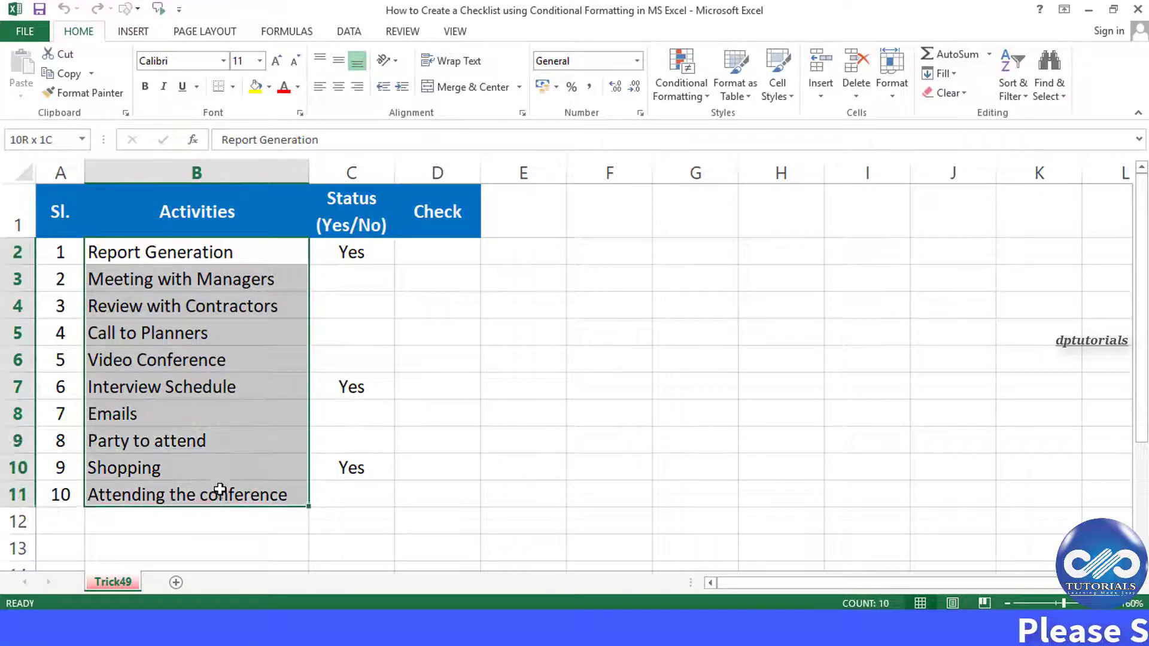
left_click_drag(346, 251, 346, 495)
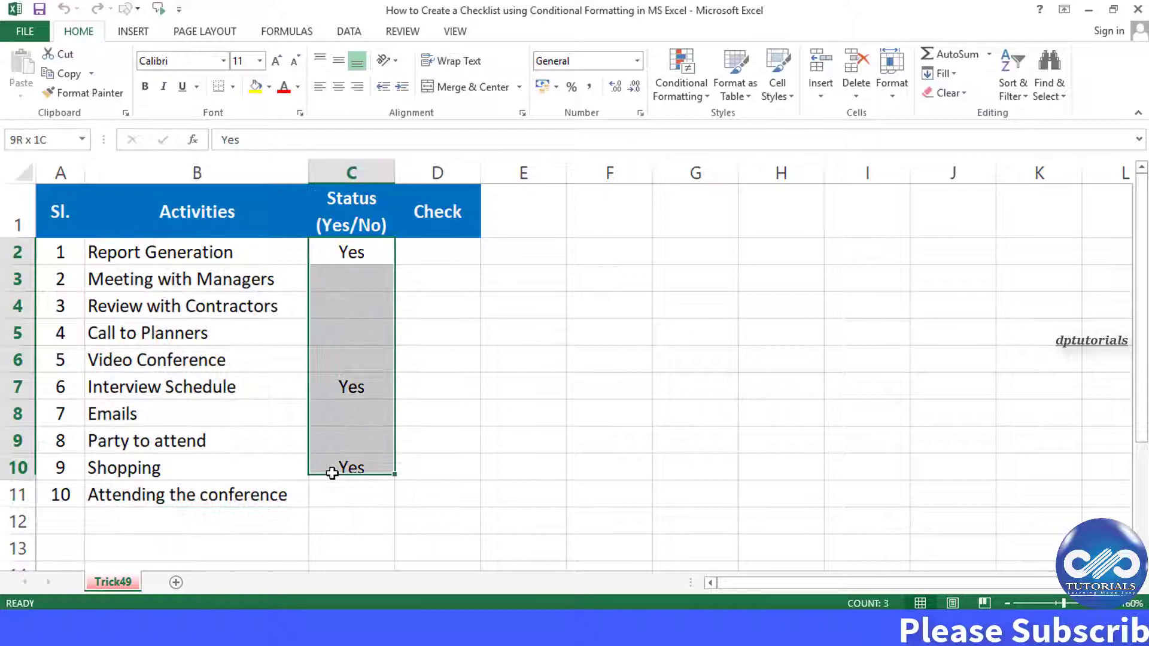
left_click(352, 279)
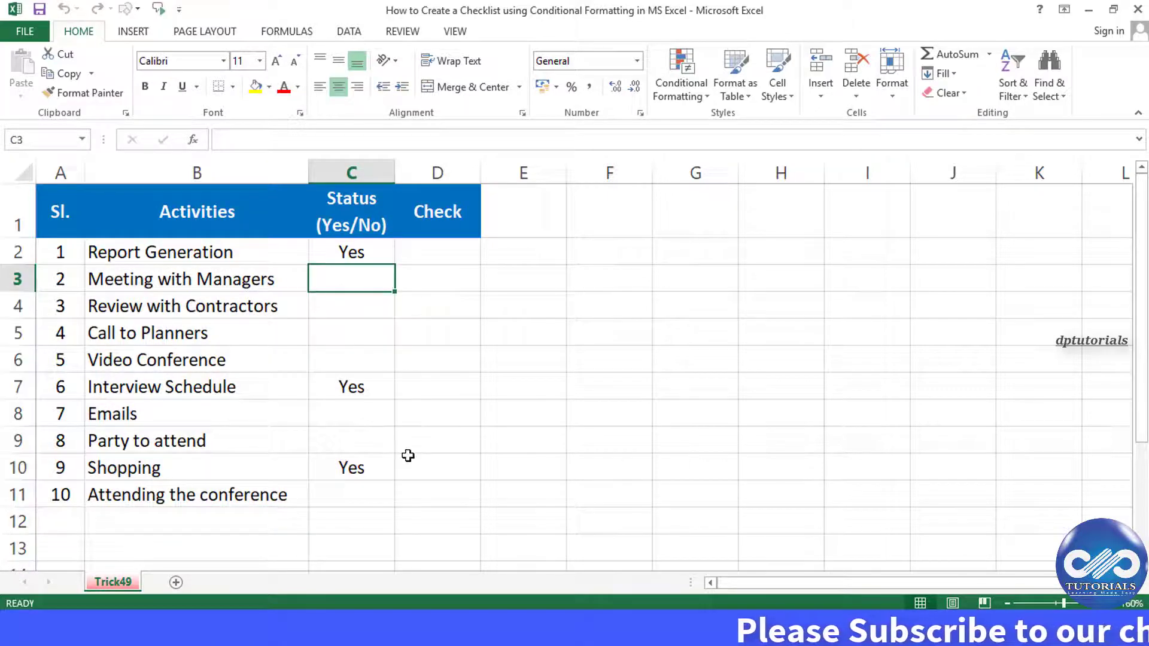
type("No")
key("Return")
type("No")
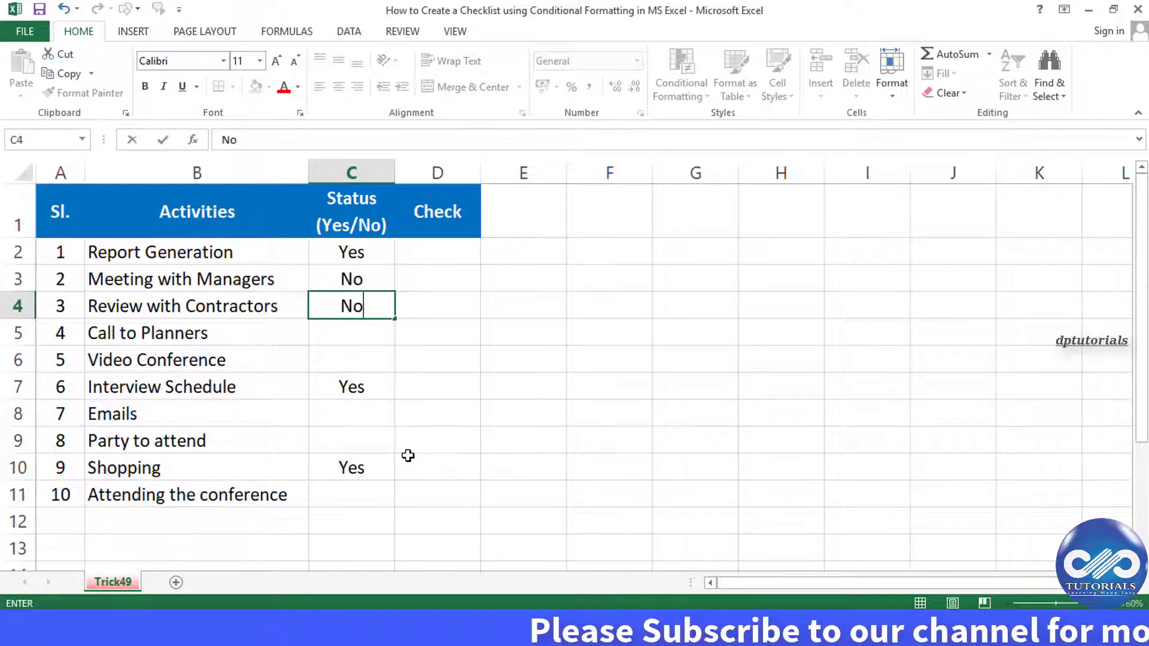
key("Return")
Enter =IF(C2="yes",1,0) in D2 so it returns 1 for yes, otherwise 0
left_click(445, 452)
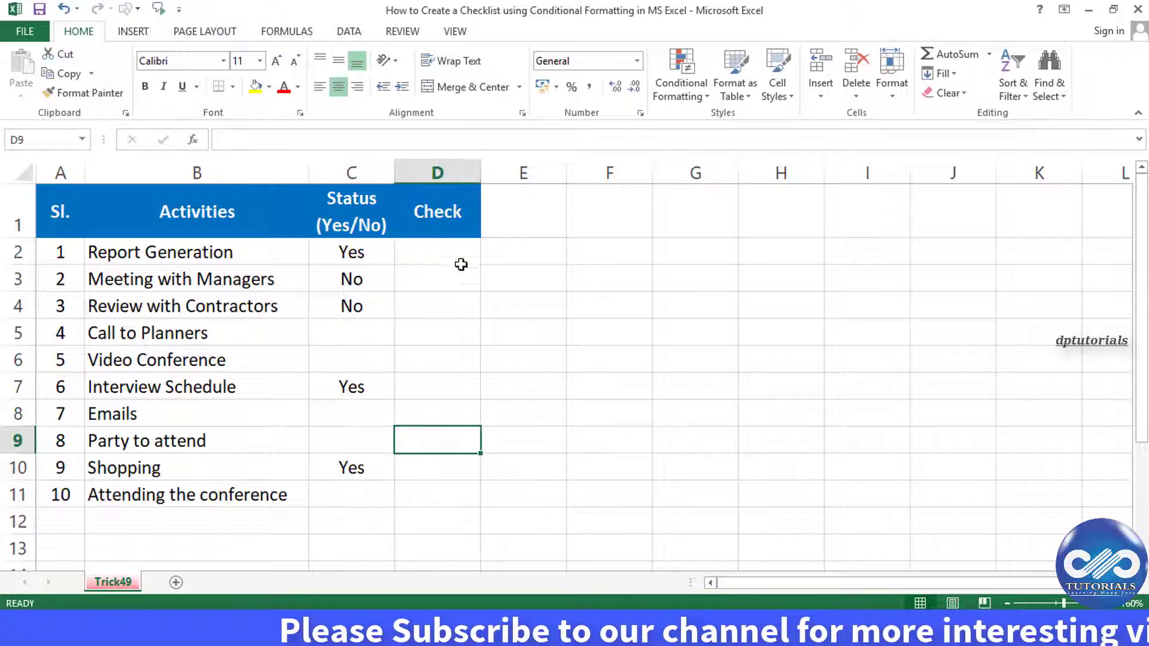
left_click(368, 138)
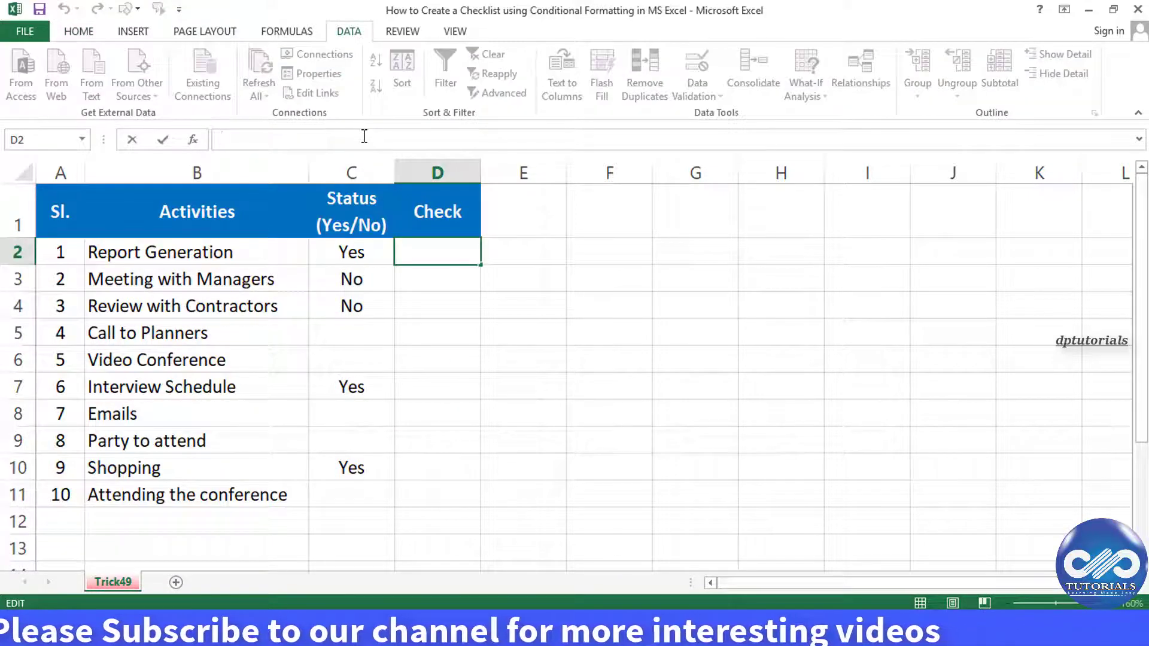
type("=i")
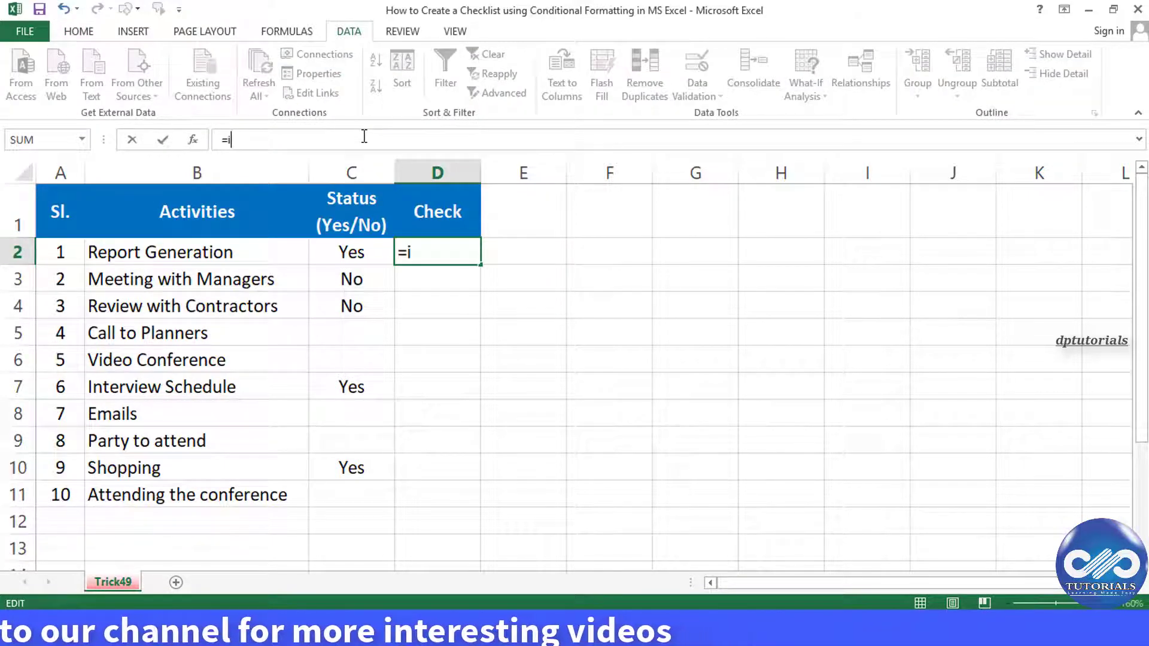
type("f(c2=\"yes\",")
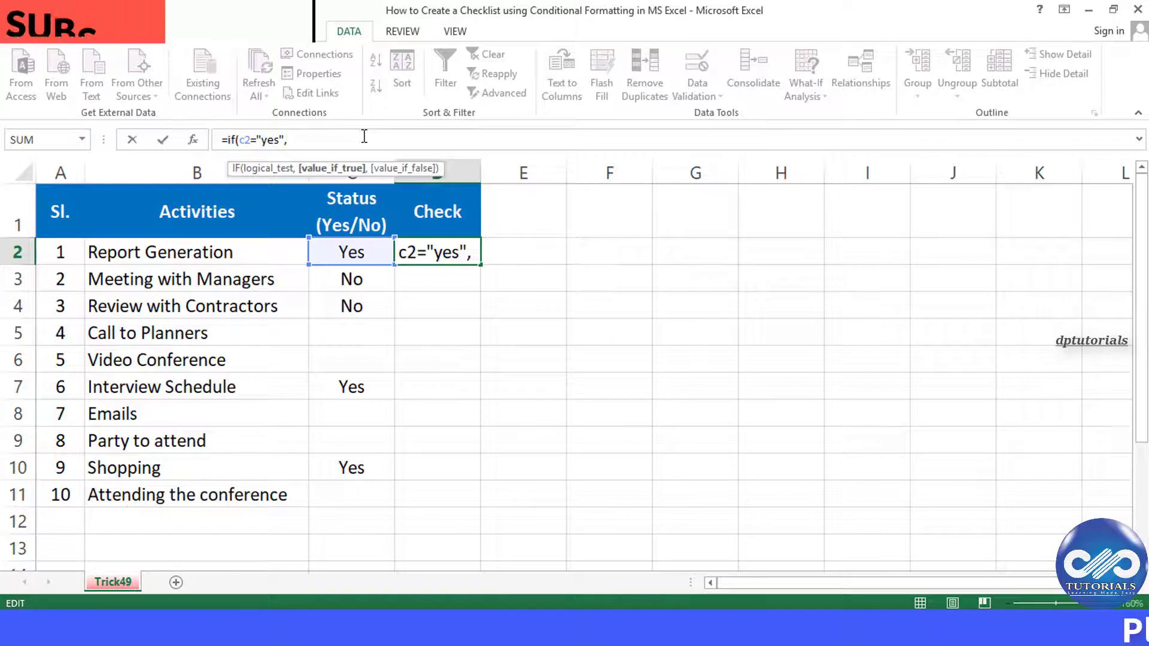
type("1,")
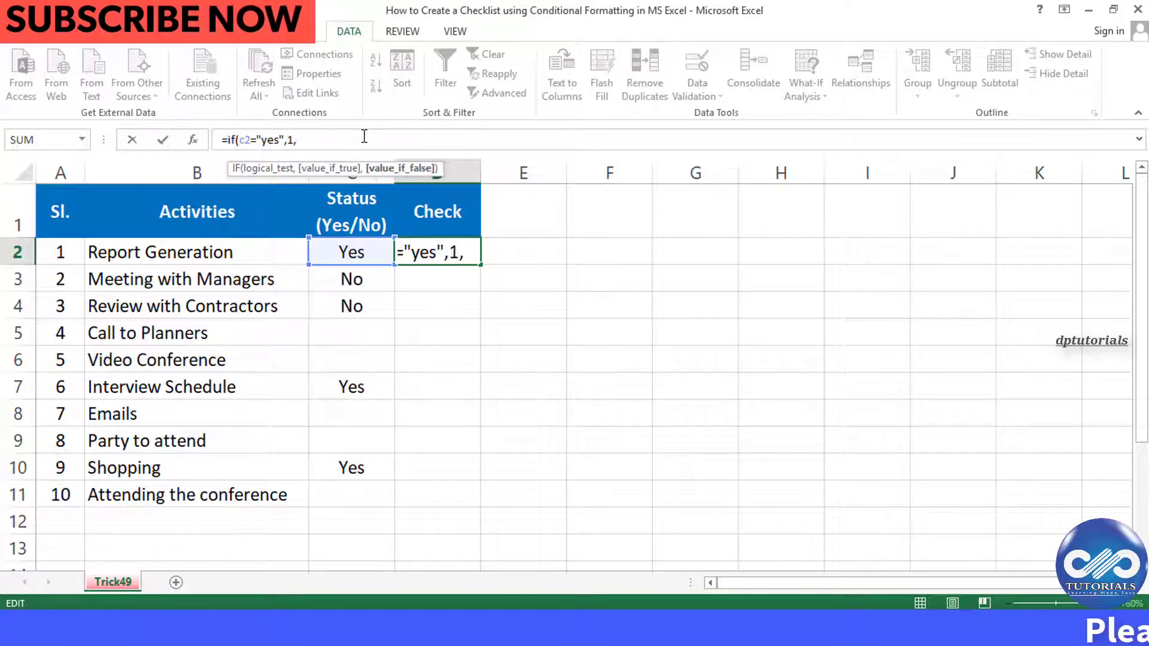
type("0)")
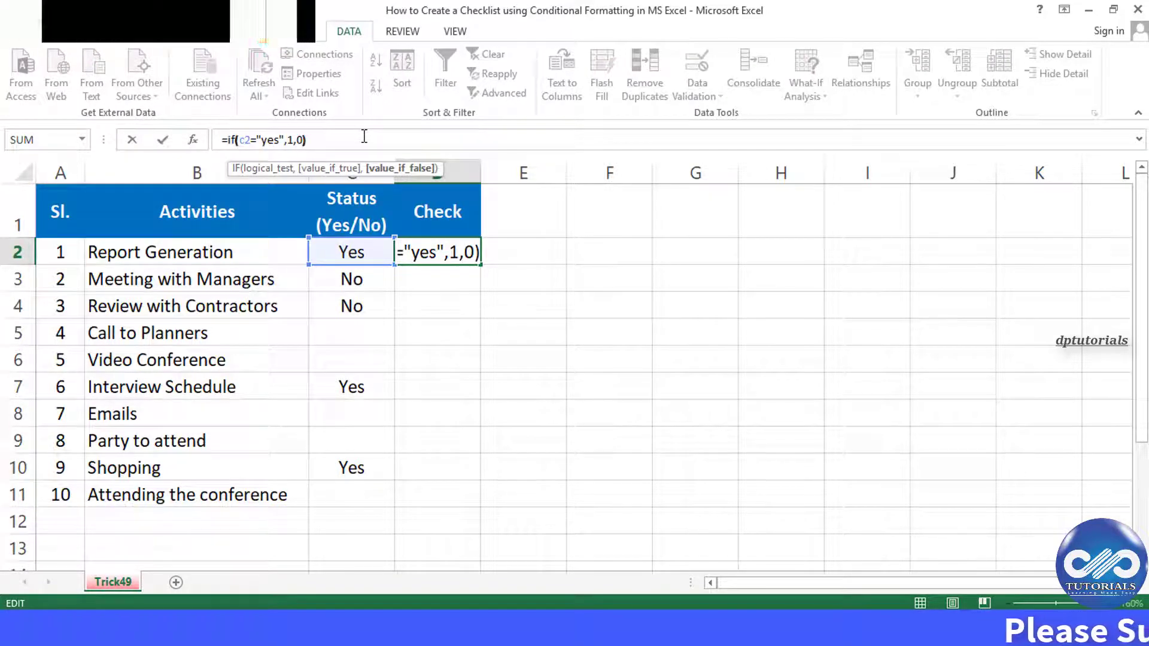
key("Return")
key("Up")
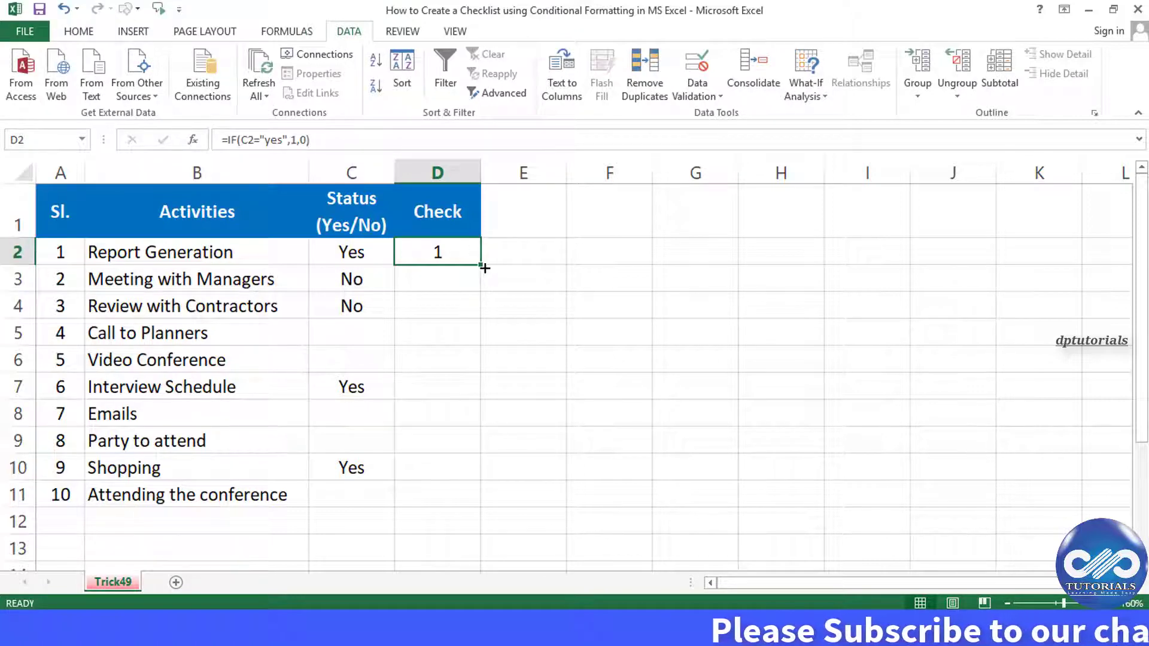
Fill D2's IF formula down through D11, then reselect D2
left_click_drag(482, 265, 483, 267)
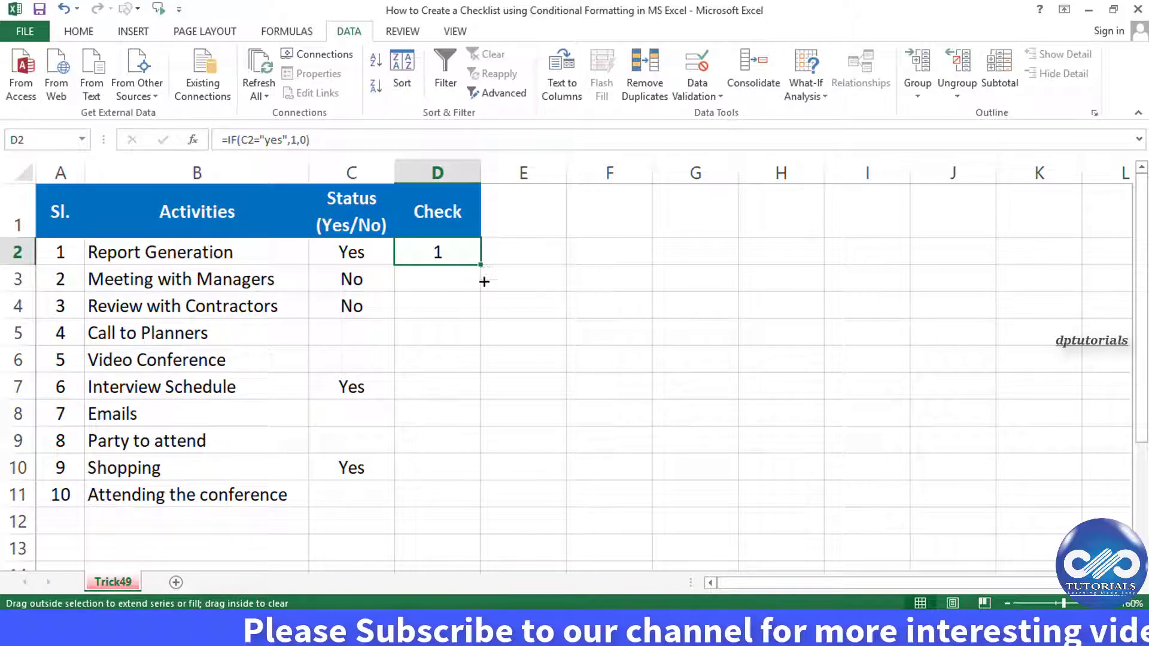
left_click_drag(483, 267, 483, 290)
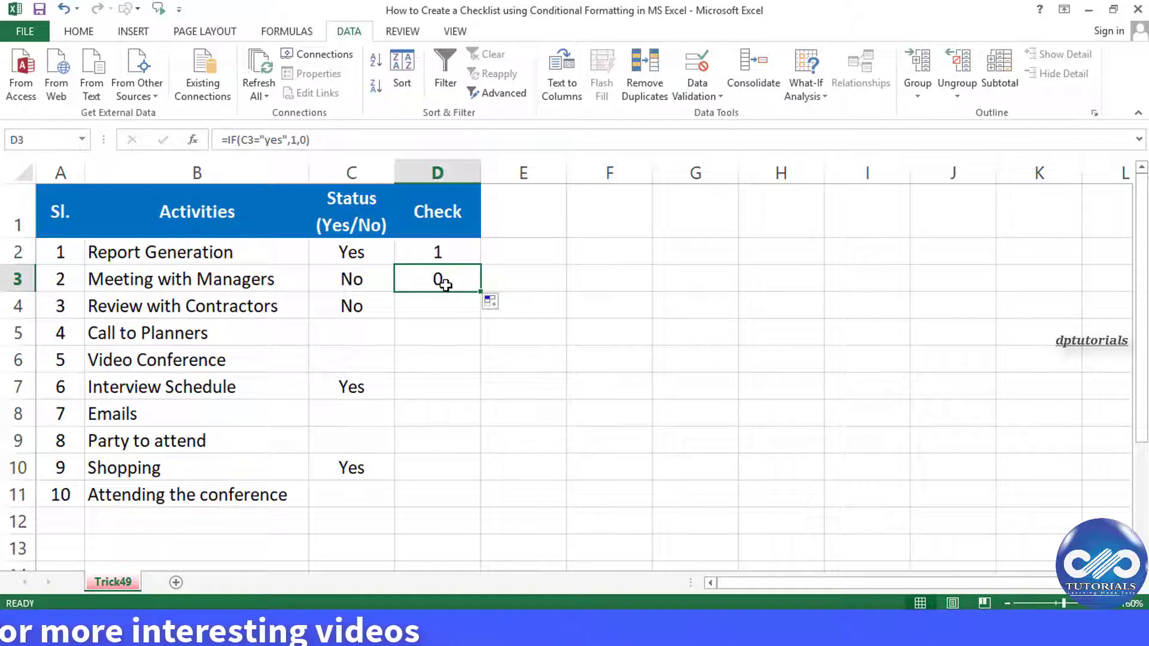
left_click_drag(481, 292, 483, 302)
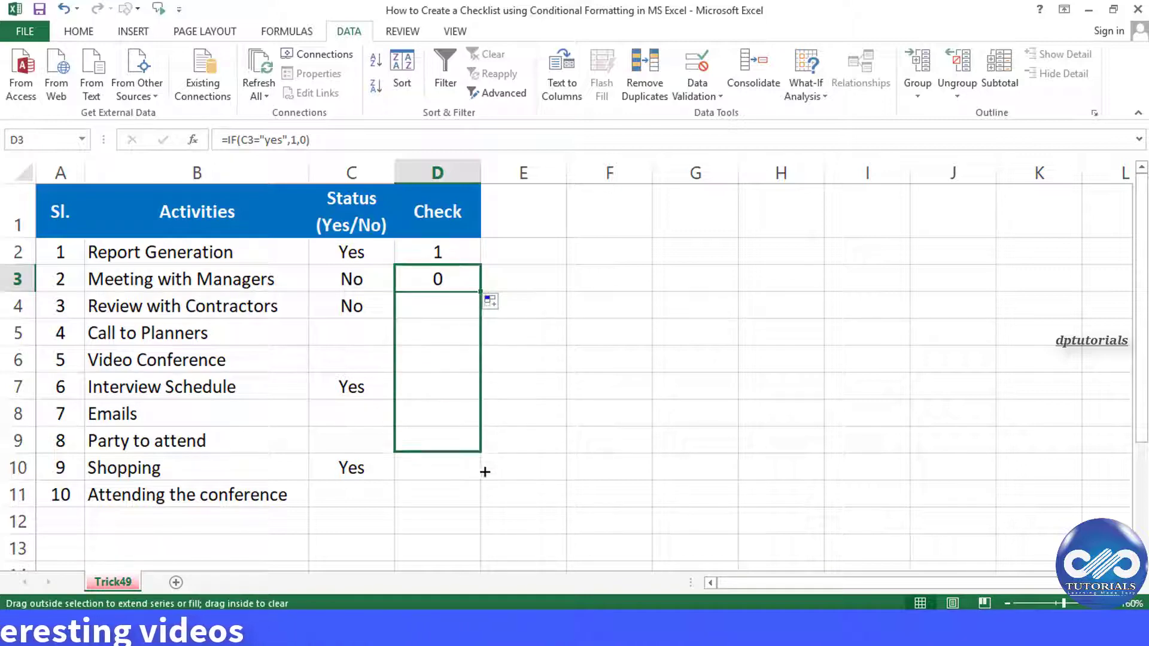
left_click_drag(487, 505, 487, 508)
left_click(524, 416)
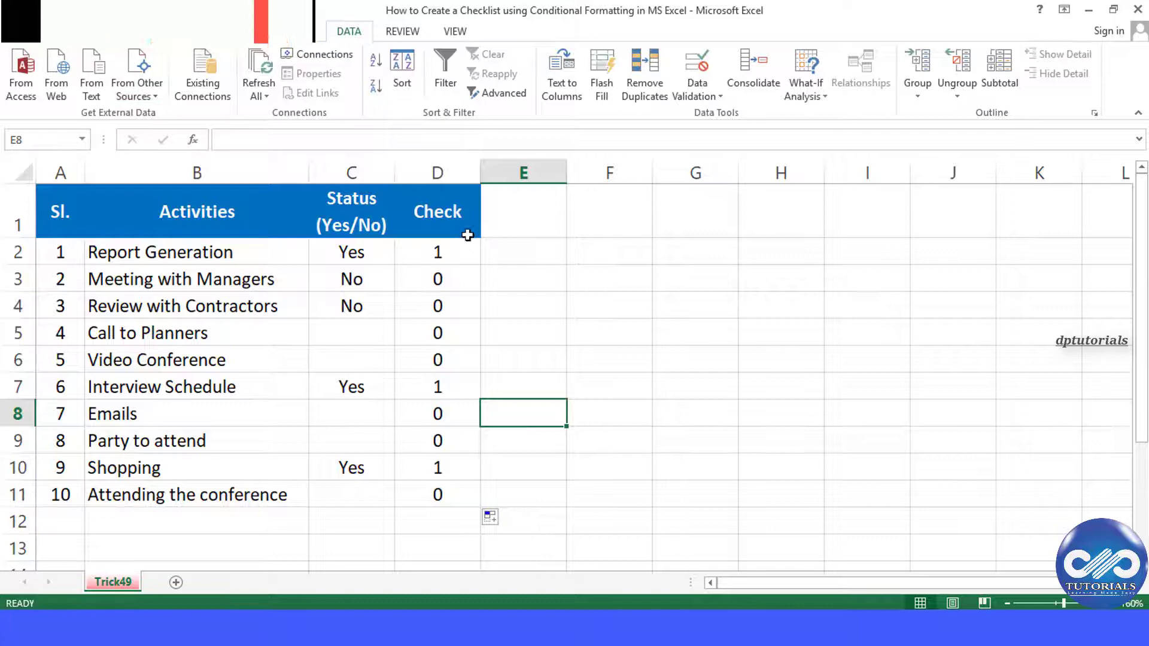
left_click(454, 249)
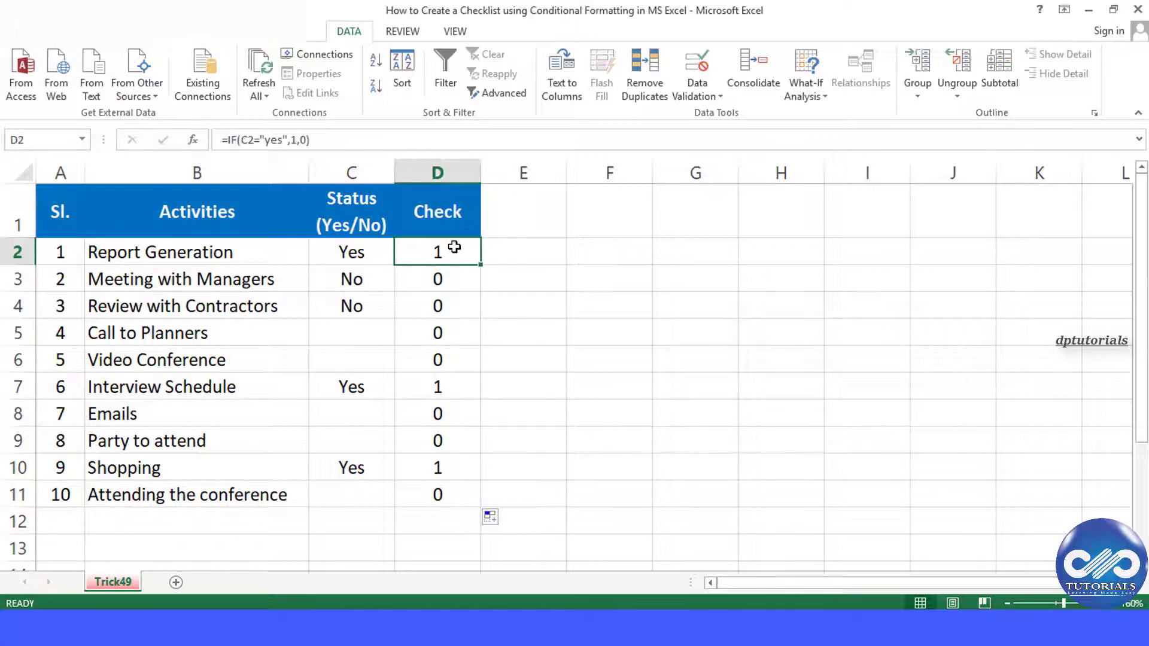
Select the Check values D2:D11 and bring up the Home tab's Conditional Formatting menu
left_click(449, 492, "shift")
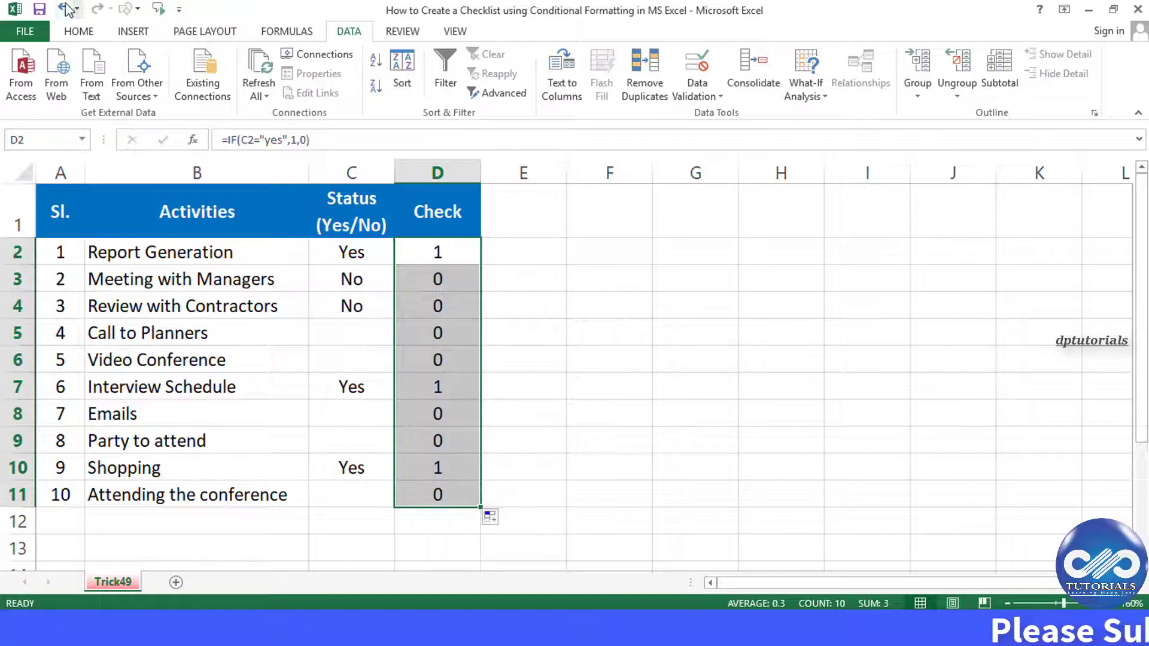
left_click(80, 32)
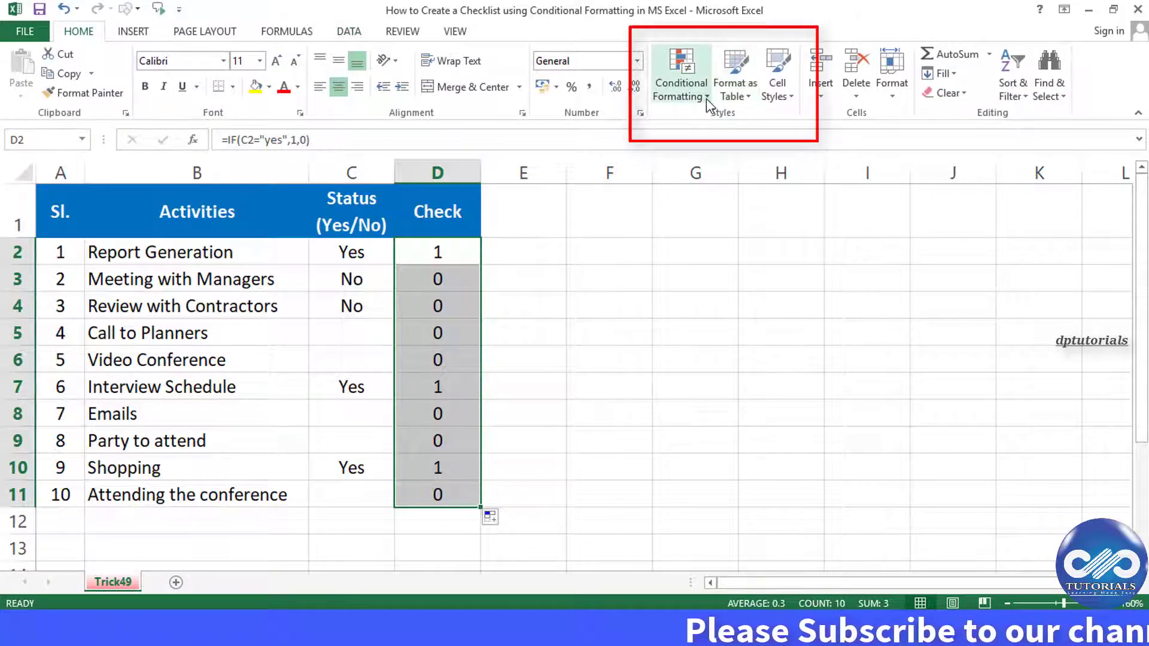
left_click(706, 97)
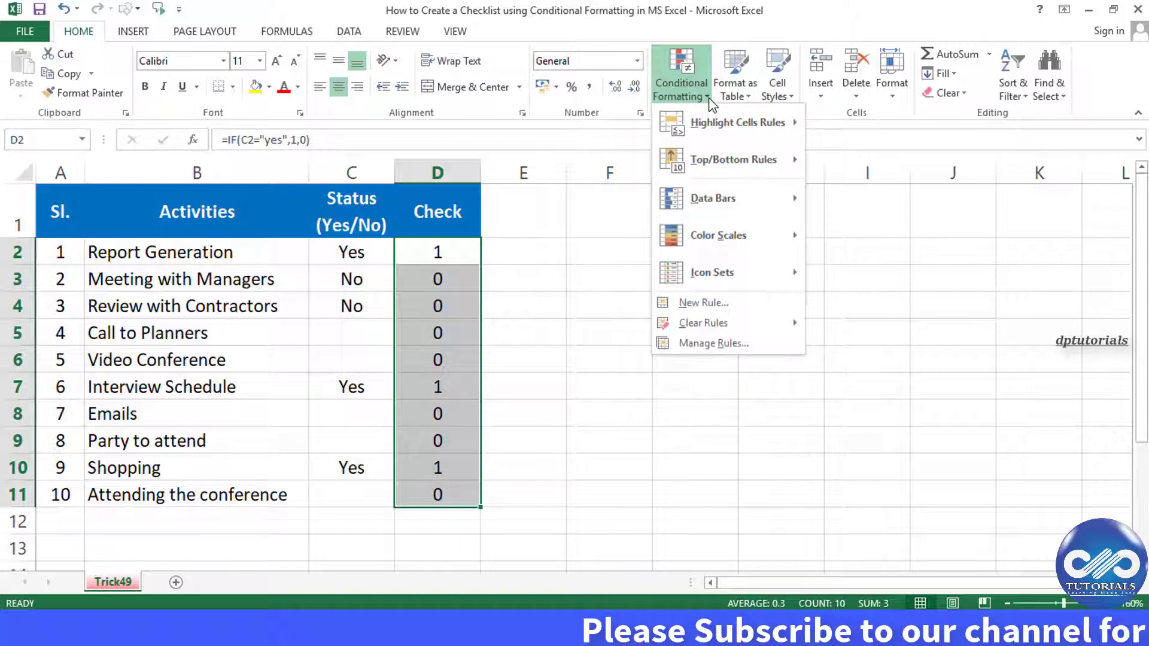
Create a new formatting rule with the Icon Sets format style
left_click(744, 304)
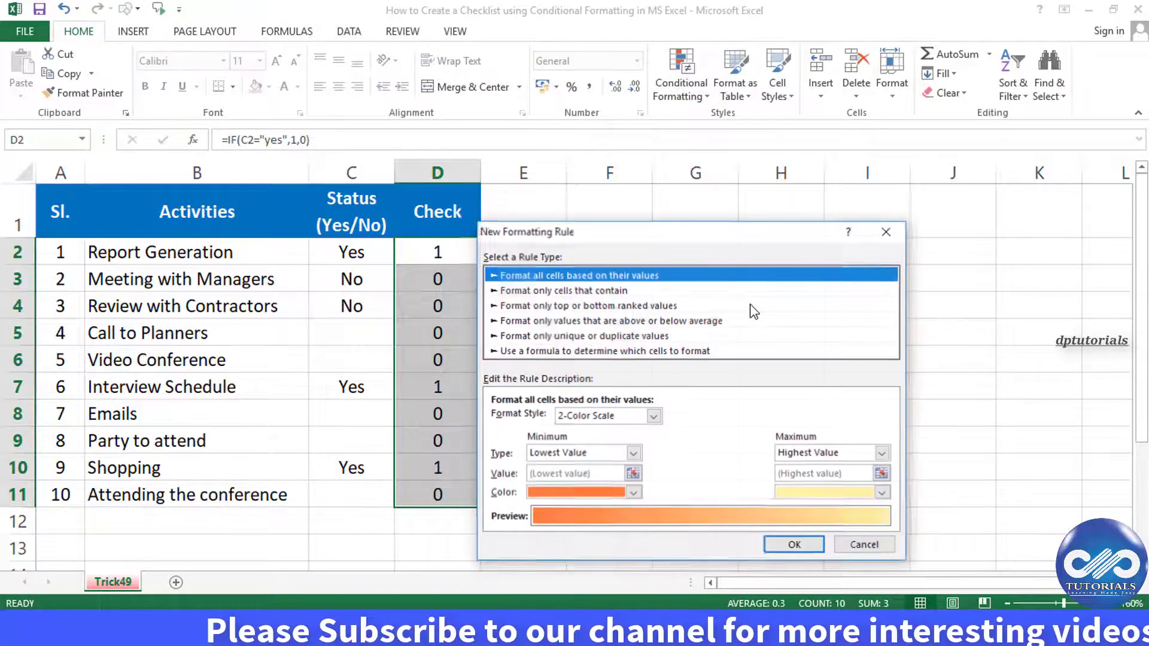
left_click_drag(701, 233, 806, 158)
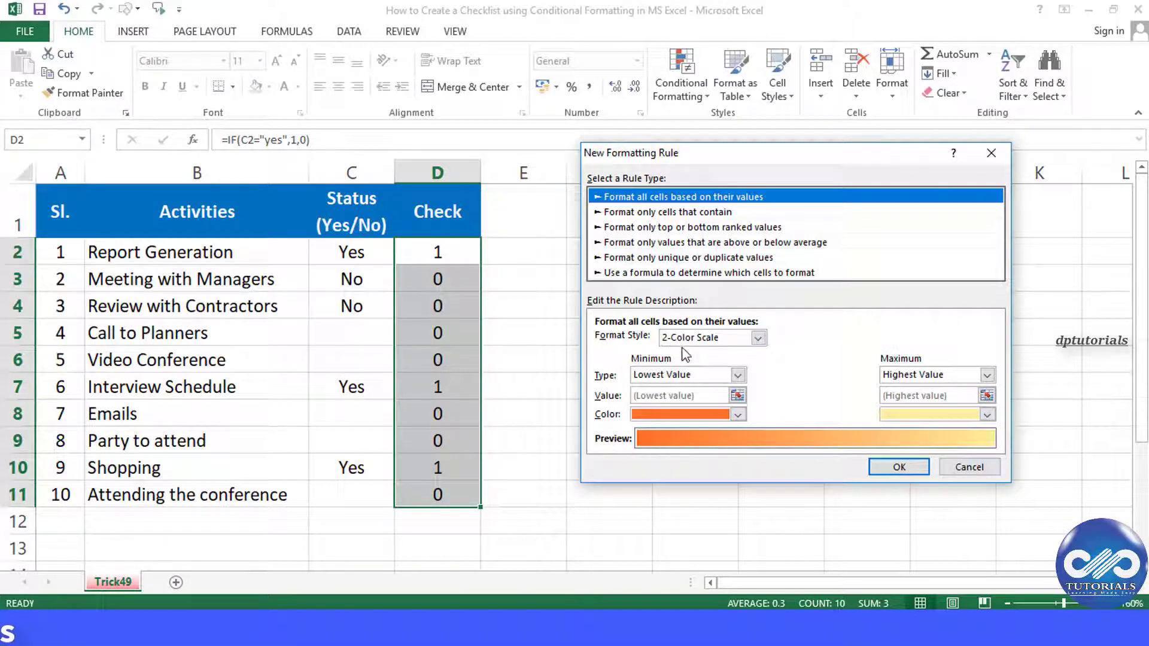
left_click(760, 339)
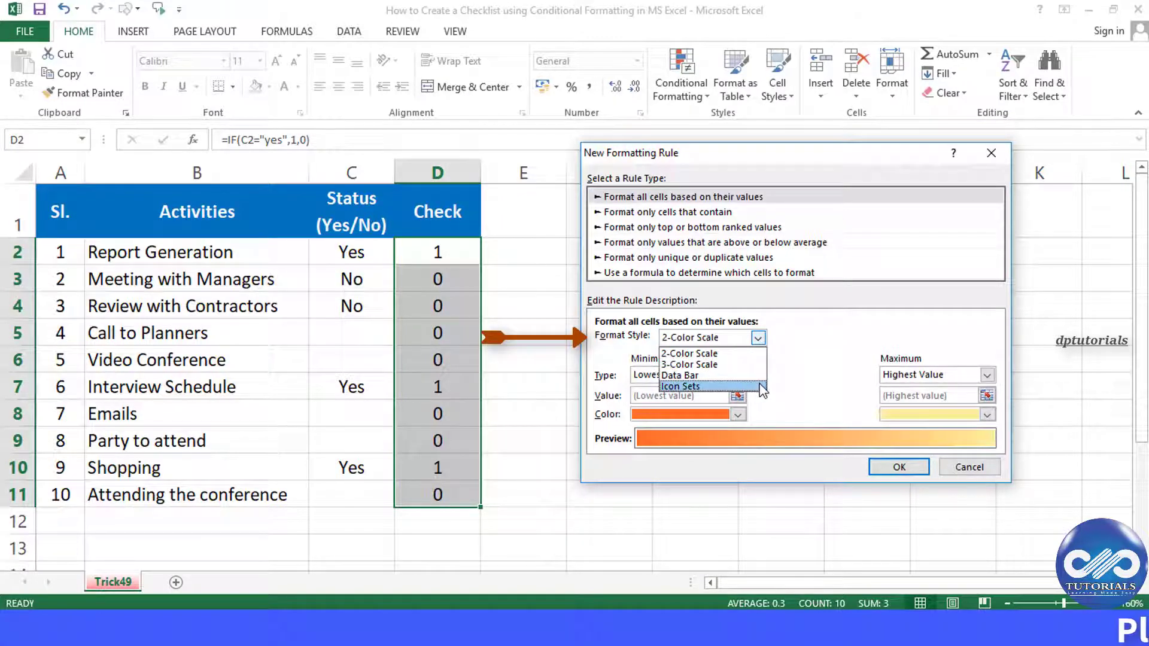
left_click(761, 388)
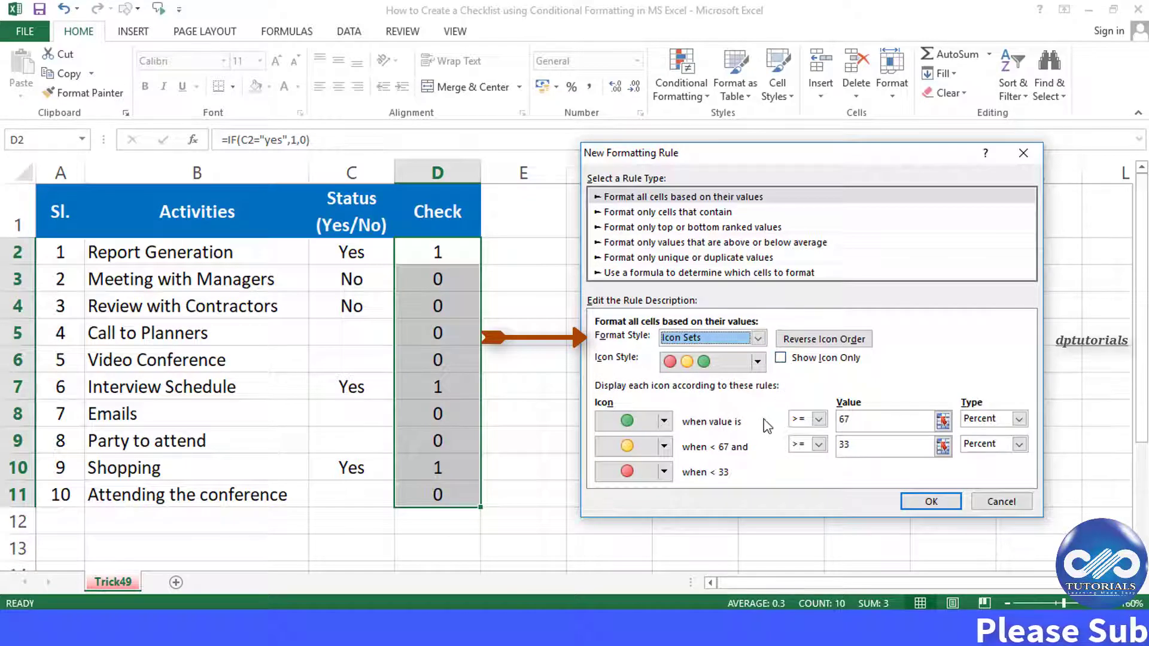
left_click(663, 422)
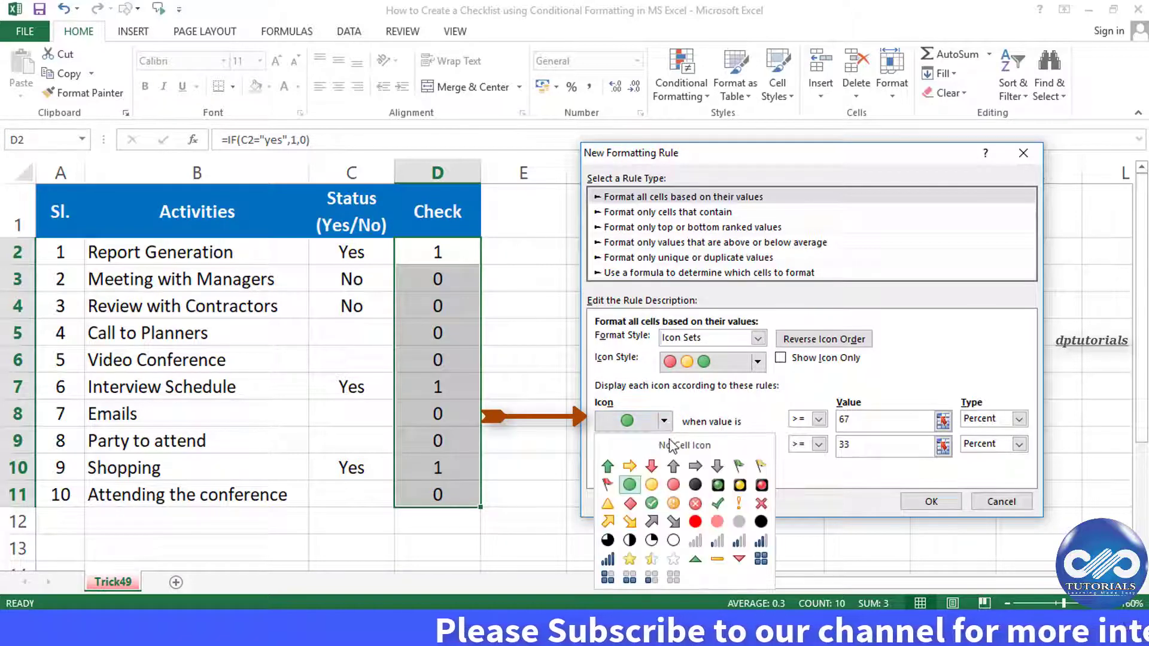
Give the top icon a green check with threshold 1 of type Number
left_click(654, 505)
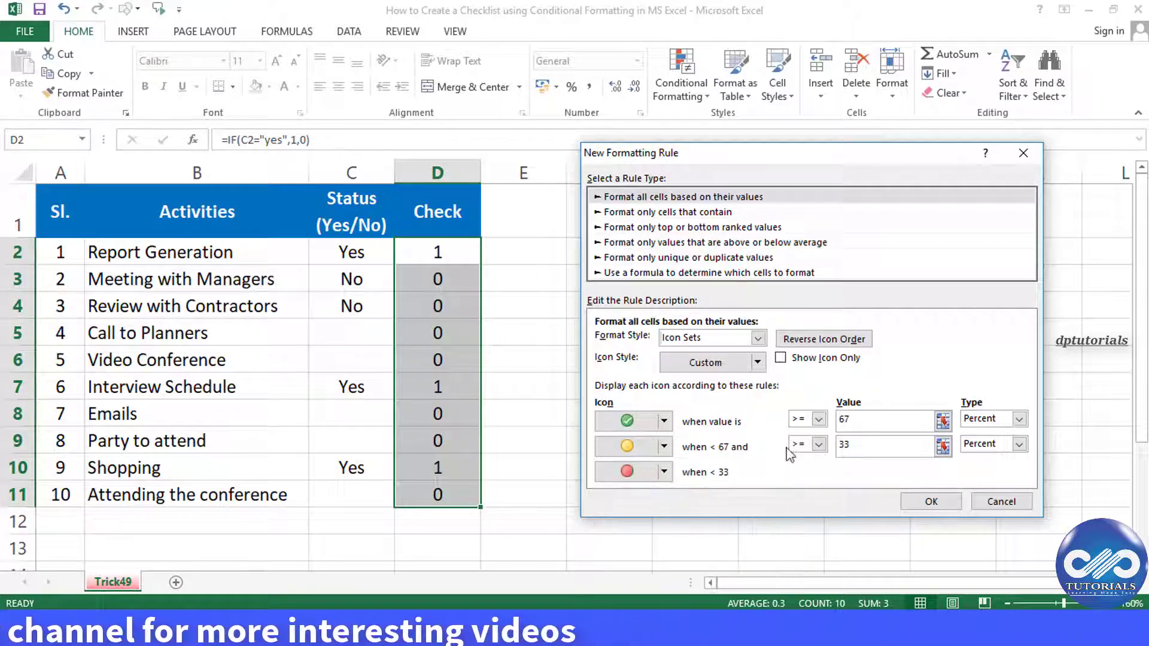
double_click(881, 420)
type("1")
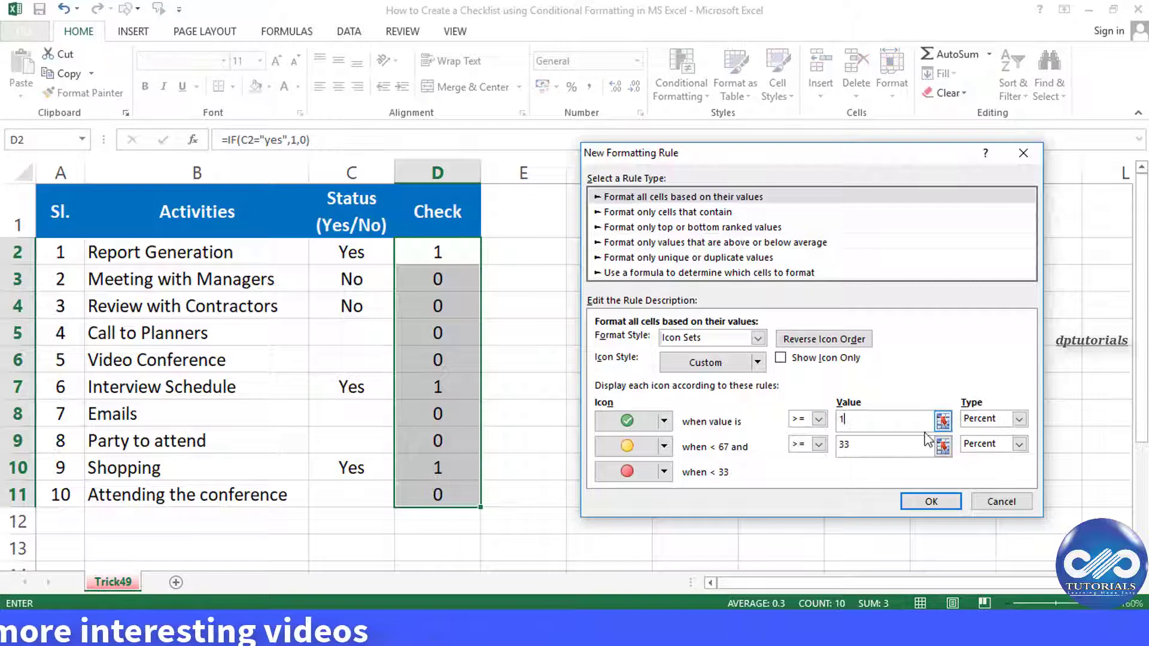
left_click(1020, 422)
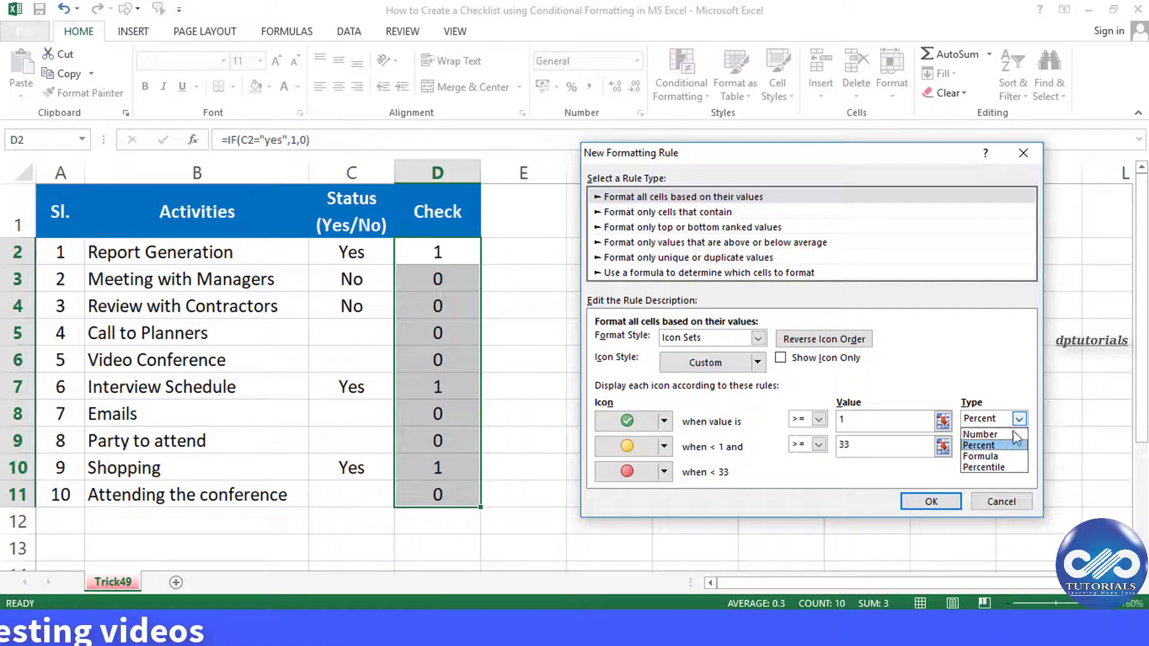
left_click(1013, 437)
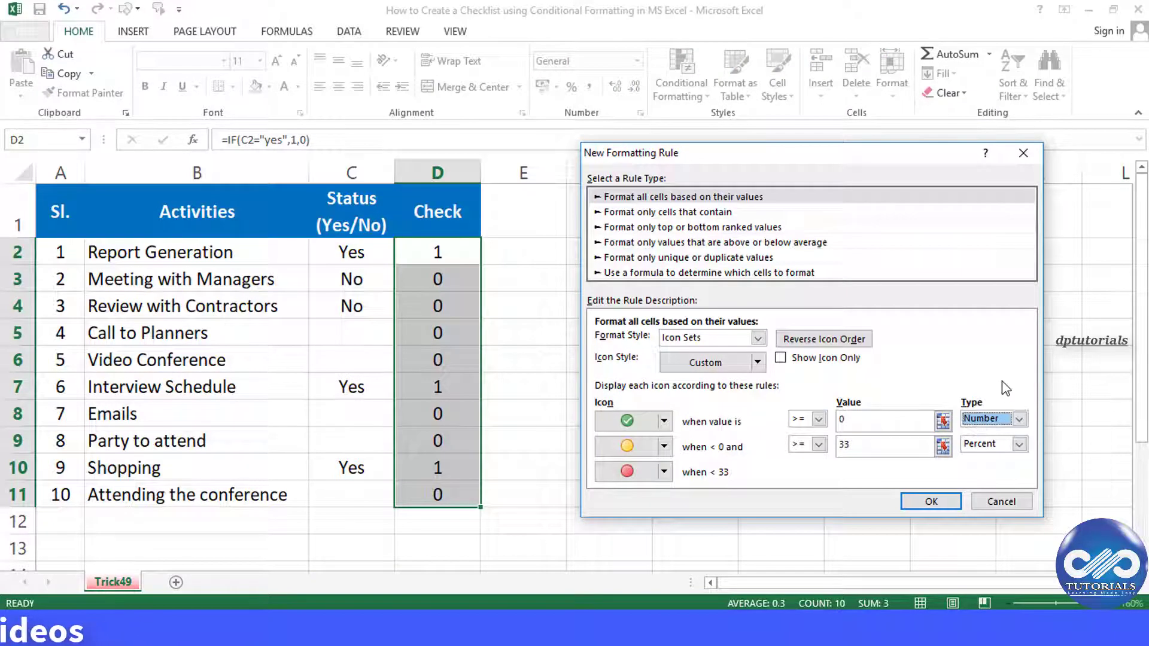
Make the middle icon a white circle with threshold value 0
left_click(665, 447)
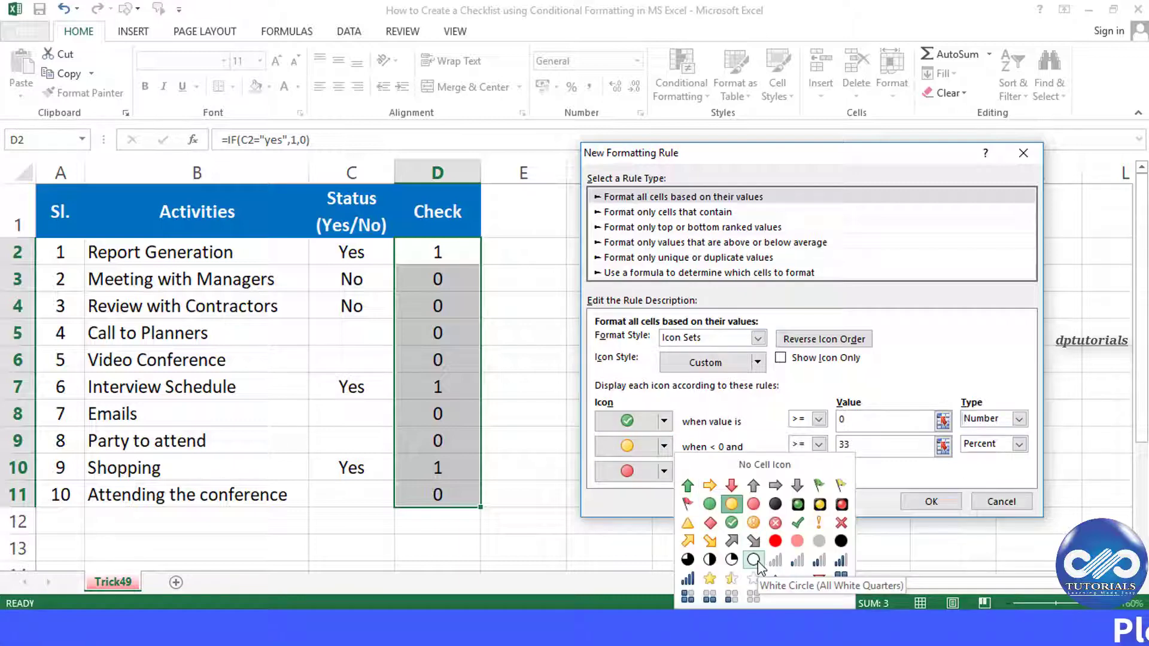
left_click(754, 561)
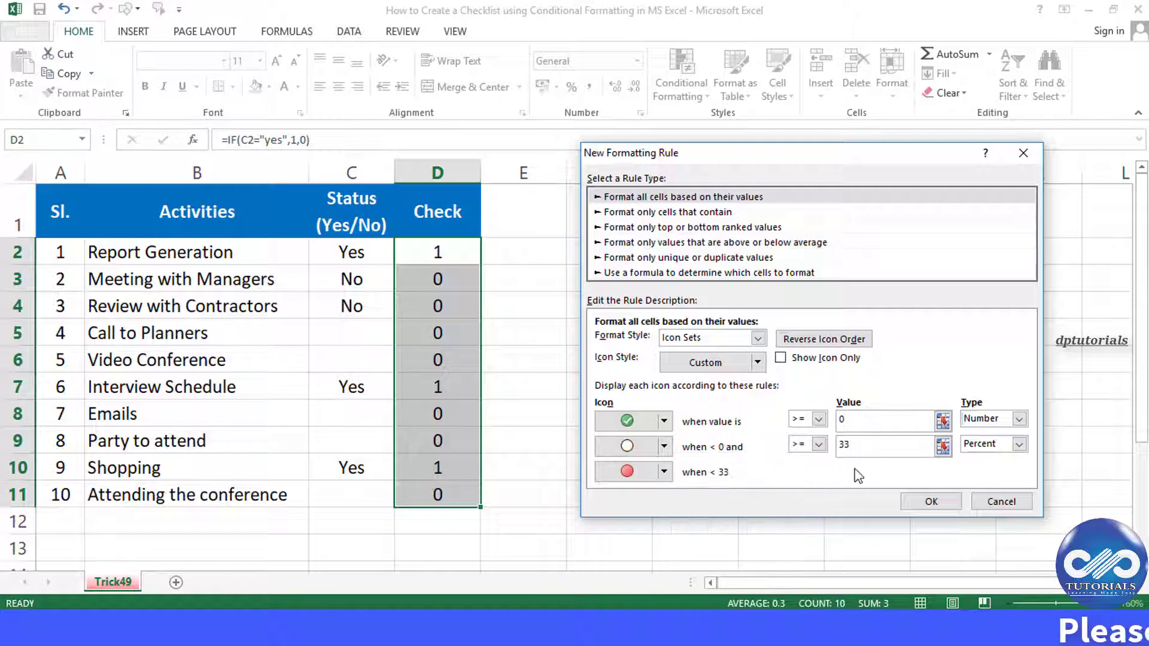
left_click(886, 445)
type("1")
left_click(852, 420)
type("0")
double_click(876, 420)
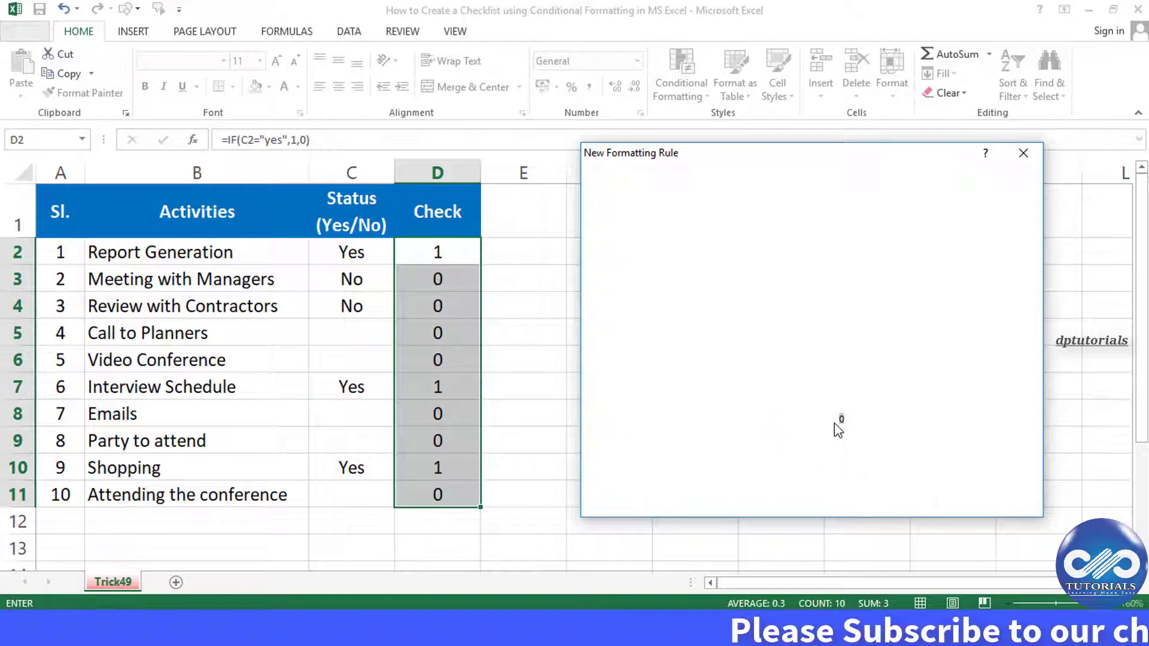
type("01")
left_click(1019, 445)
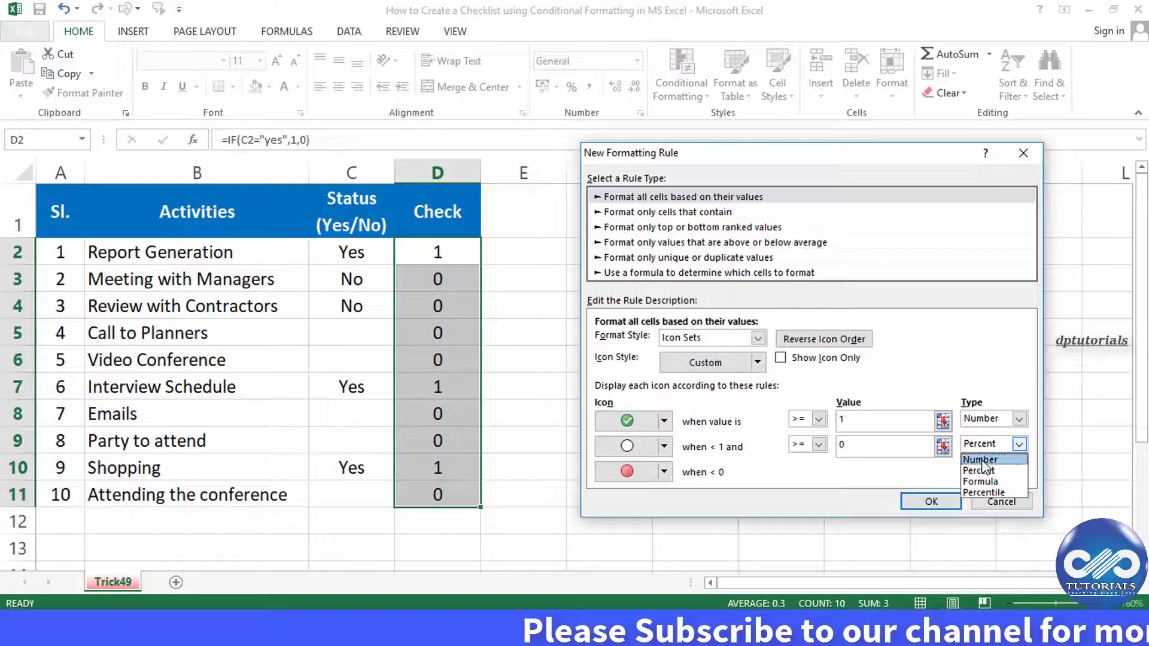
Set the middle threshold type to Number, remove the bottom icon, and apply the rule
left_click(987, 458)
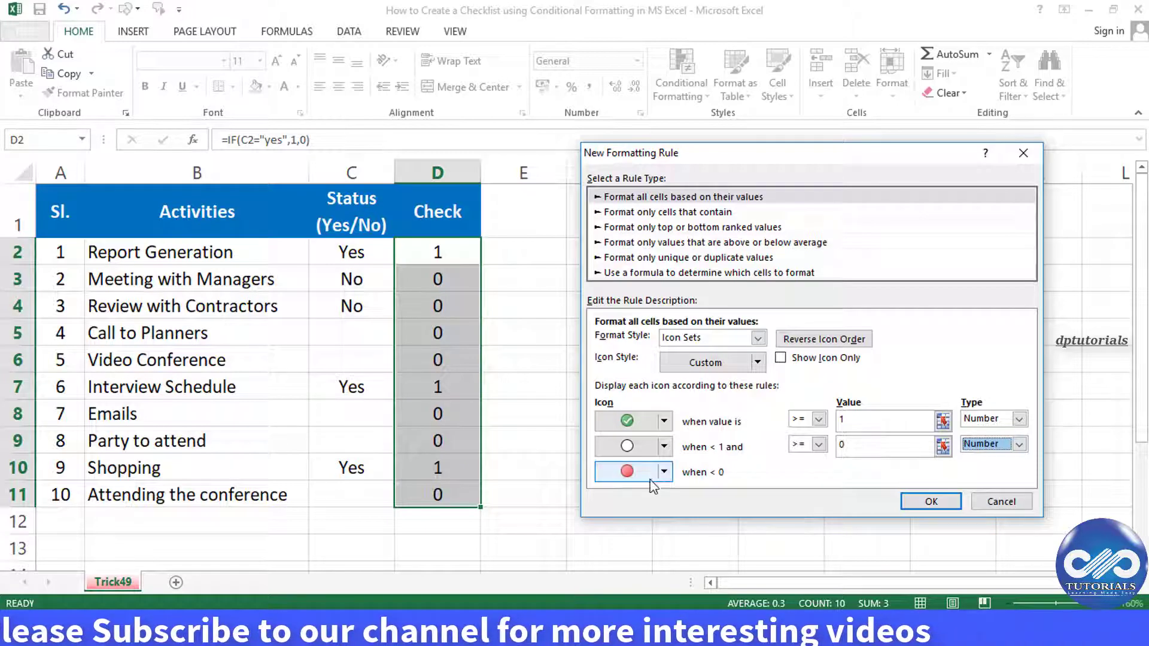
left_click(664, 473)
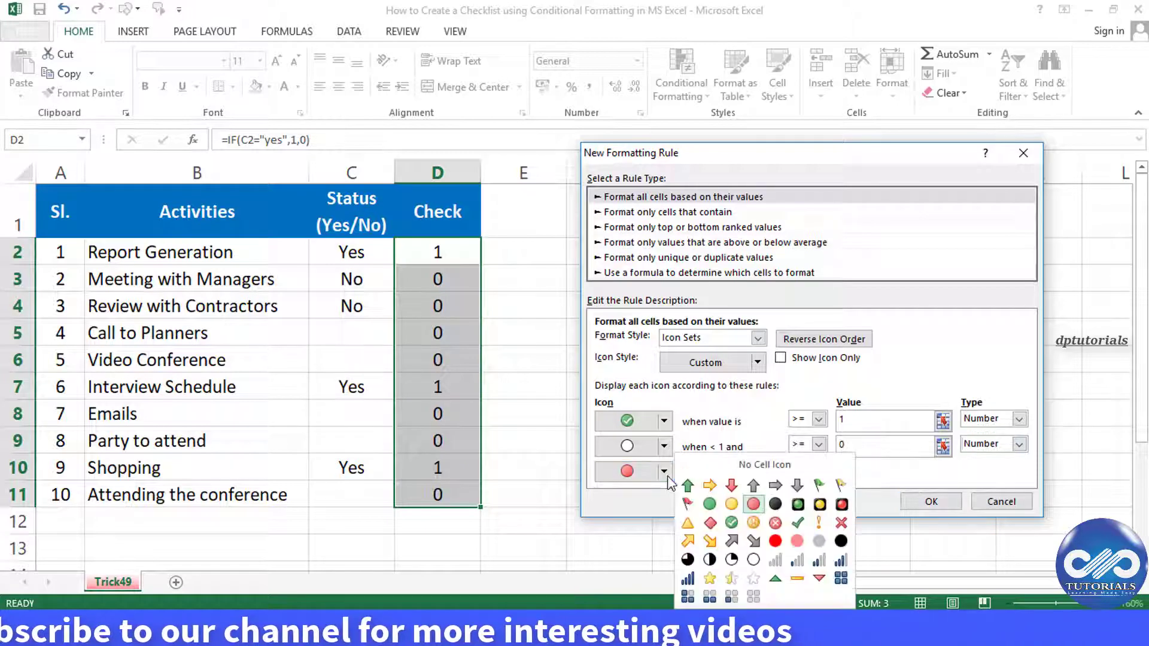
left_click(765, 465)
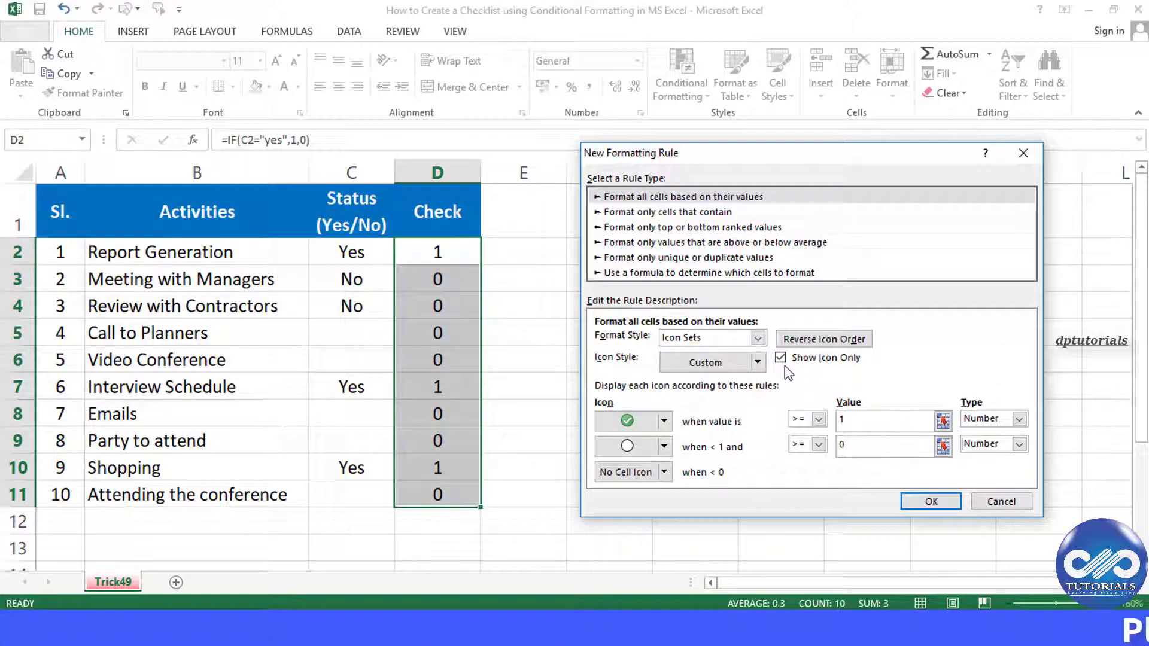
left_click(931, 502)
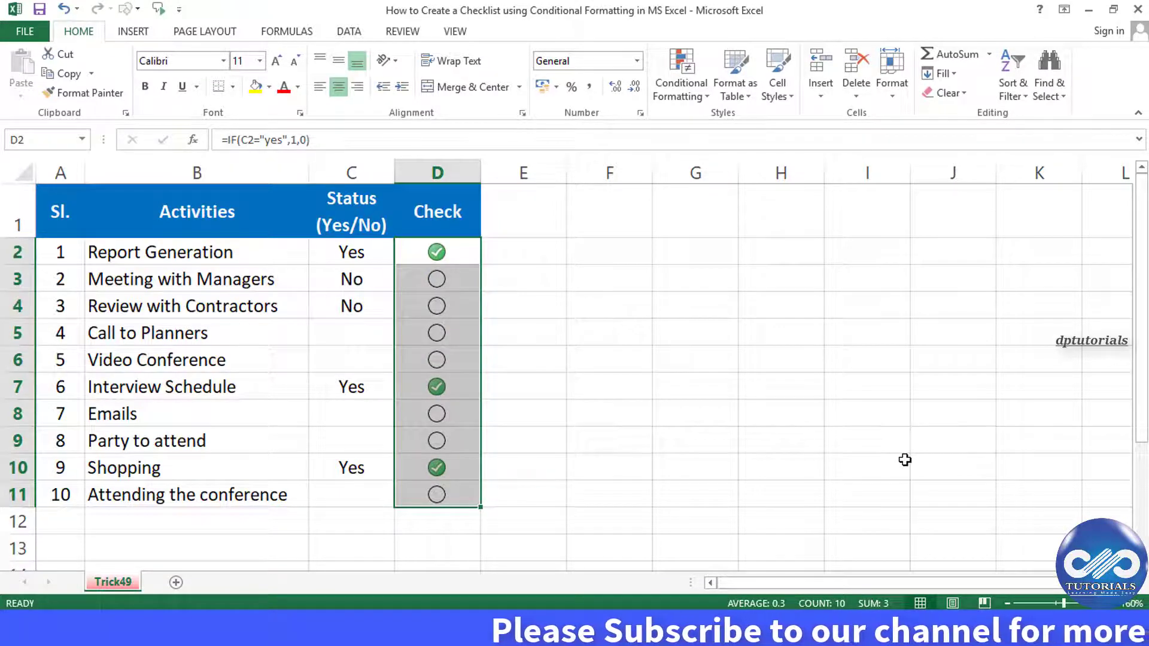
left_click(517, 340)
left_click(375, 361)
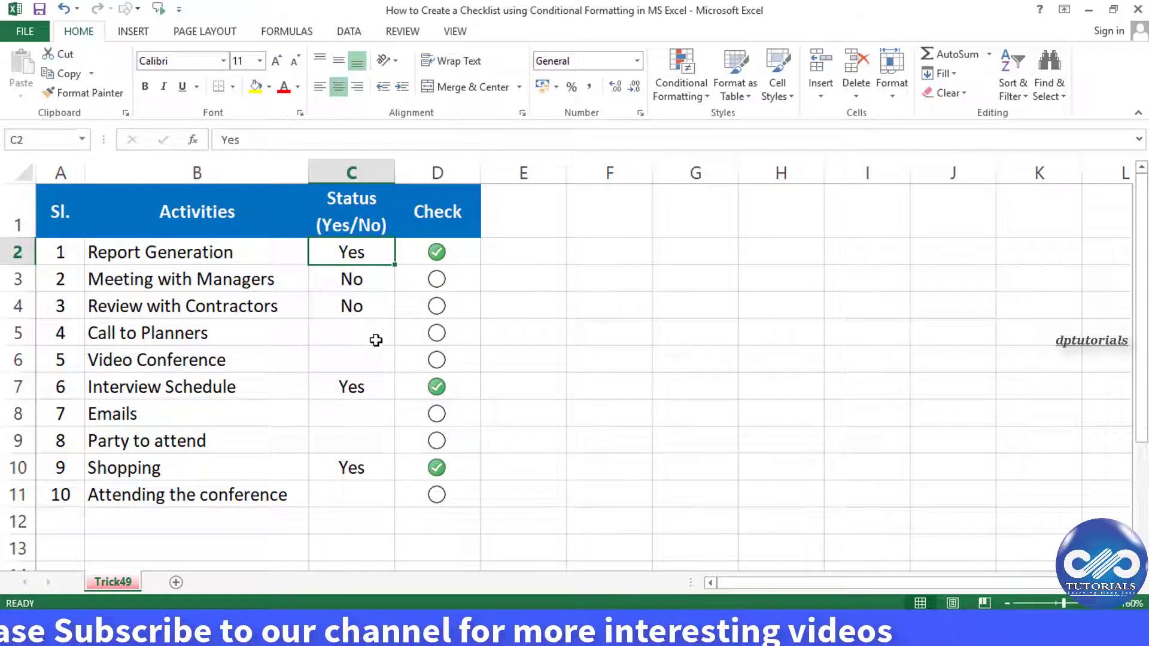